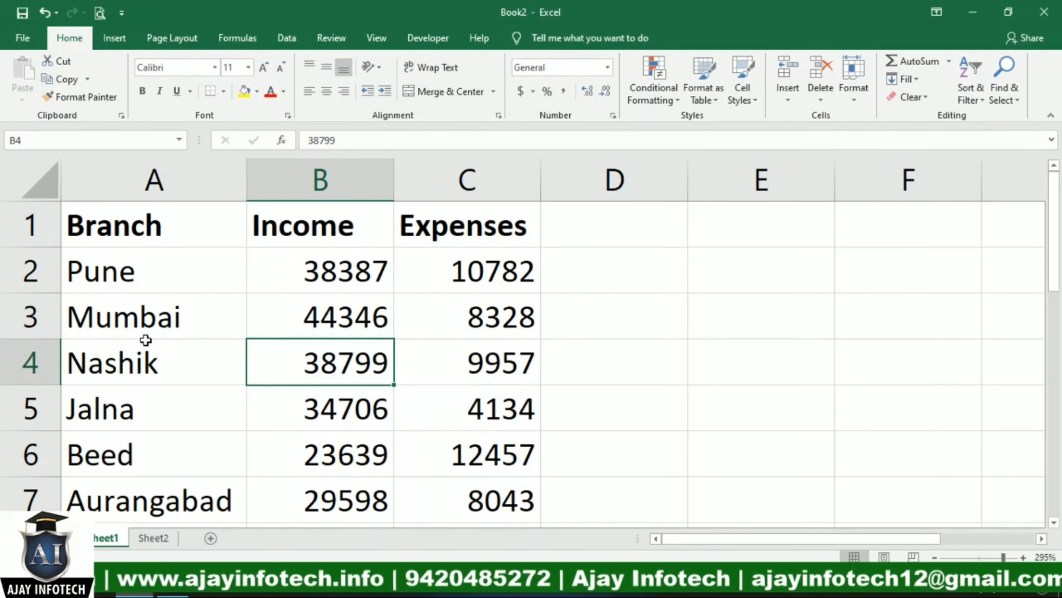
Step: Convert the branch data in A1:C9 into a table with headers
{"action": "left_click", "coordinate": [114, 38]}
{"action": "left_click", "coordinate": [135, 78]}
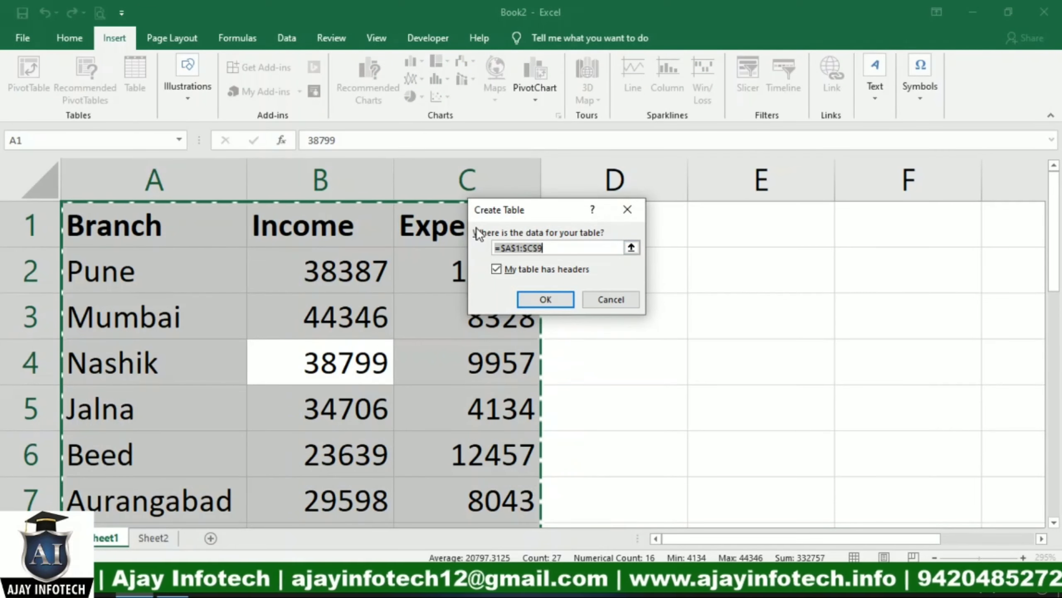
{"action": "left_click_drag", "start_coordinate": [522, 208], "coordinate": [622, 197]}
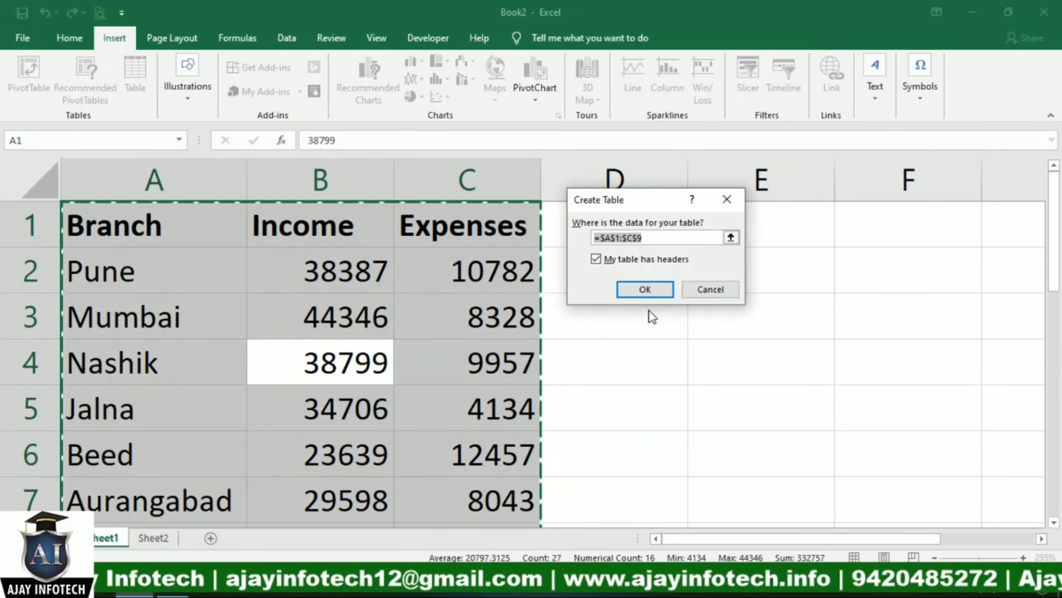
{"action": "left_click", "coordinate": [654, 288]}
{"action": "left_click", "coordinate": [665, 311]}
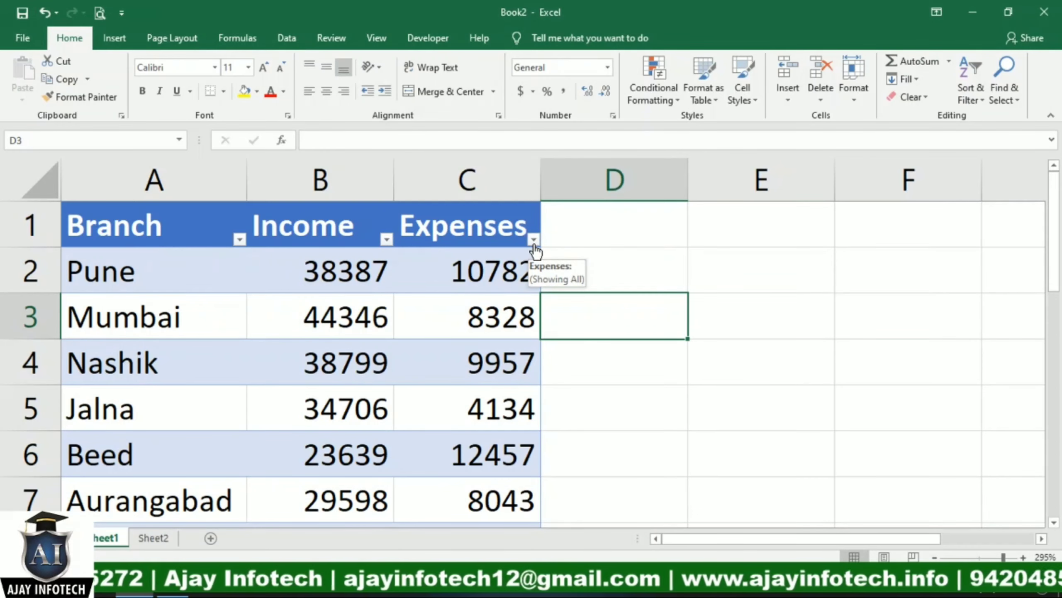
Step: Add a Profit/Loss column to the table with its header in D1, and fit the column's width to the text
{"action": "left_click", "coordinate": [666, 235]}
{"action": "type", "text": "Profit"}
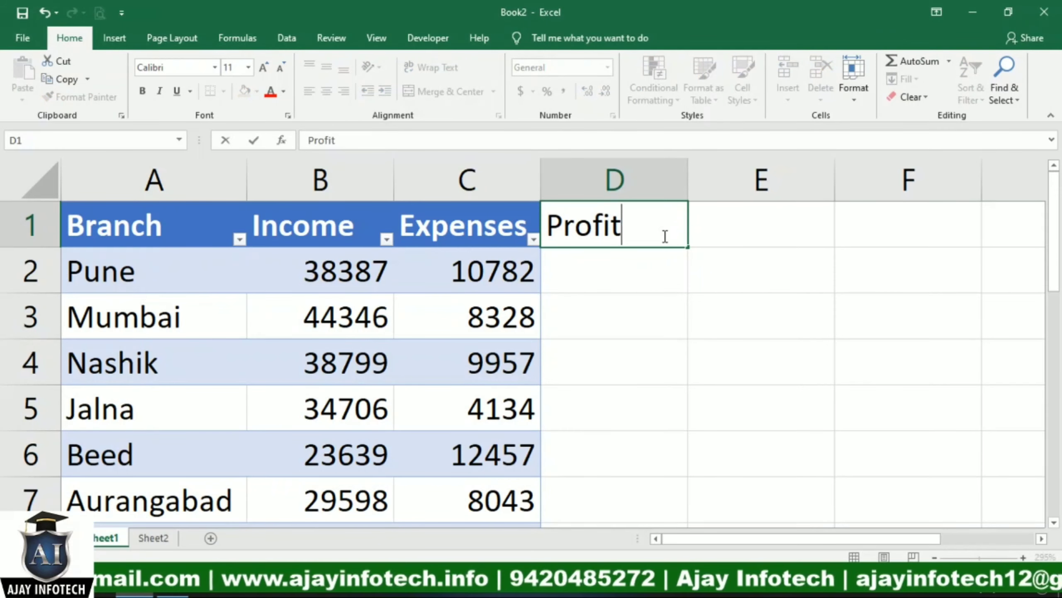
{"action": "type", "text": "/Los"}
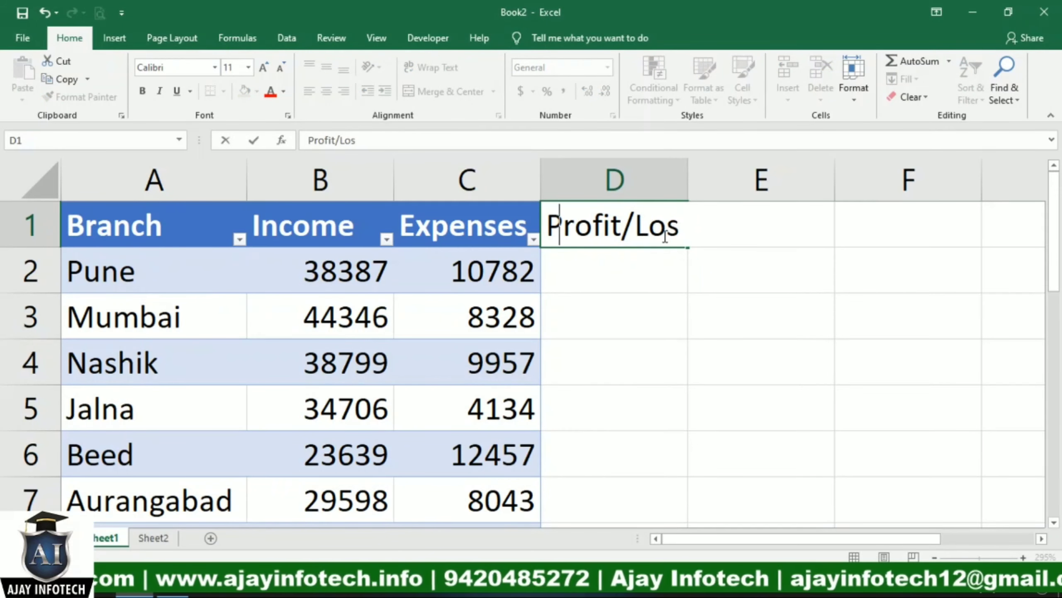
{"action": "type", "text": "s"}
{"action": "key", "text": "Return"}
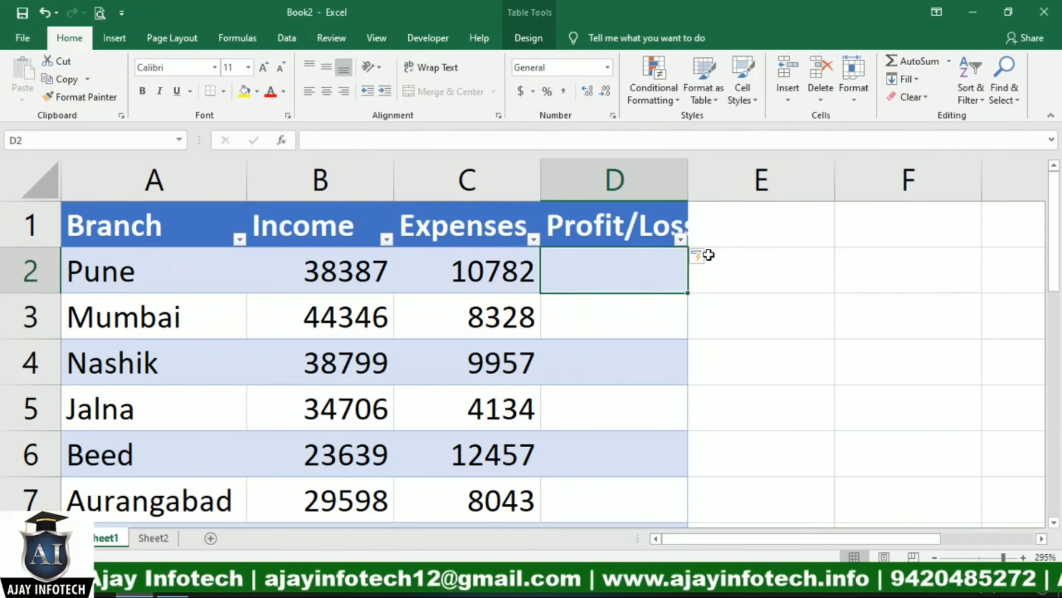
{"action": "double_click", "coordinate": [689, 175]}
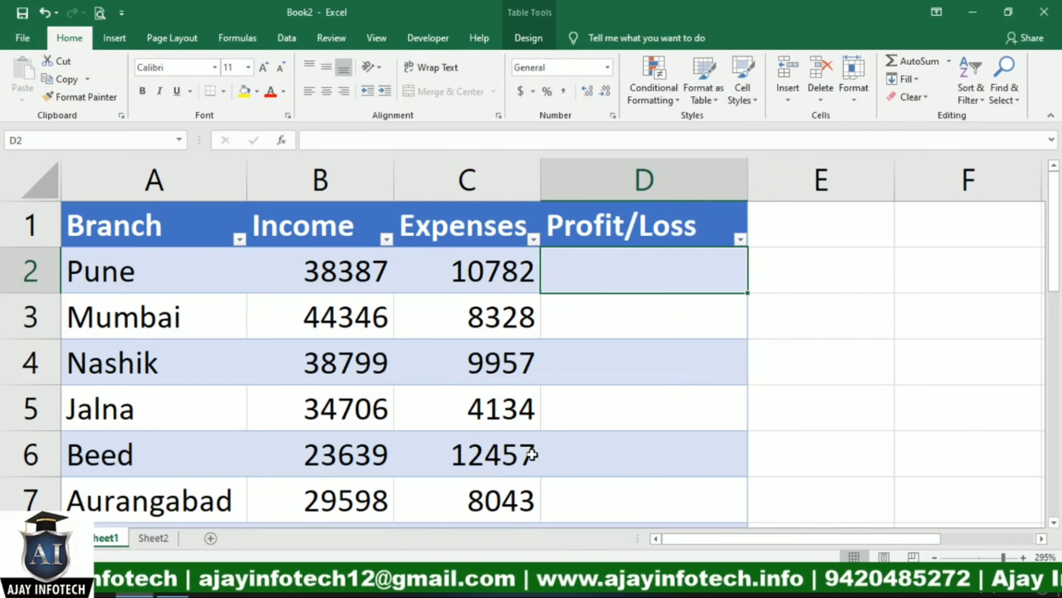
Step: Add a Nanded row directly below Osmanabad with income 20000 and expenses 15000
{"action": "scroll", "coordinate": [535, 443], "scroll_direction": "down", "scroll_amount": 2}
{"action": "left_click", "coordinate": [142, 362]}
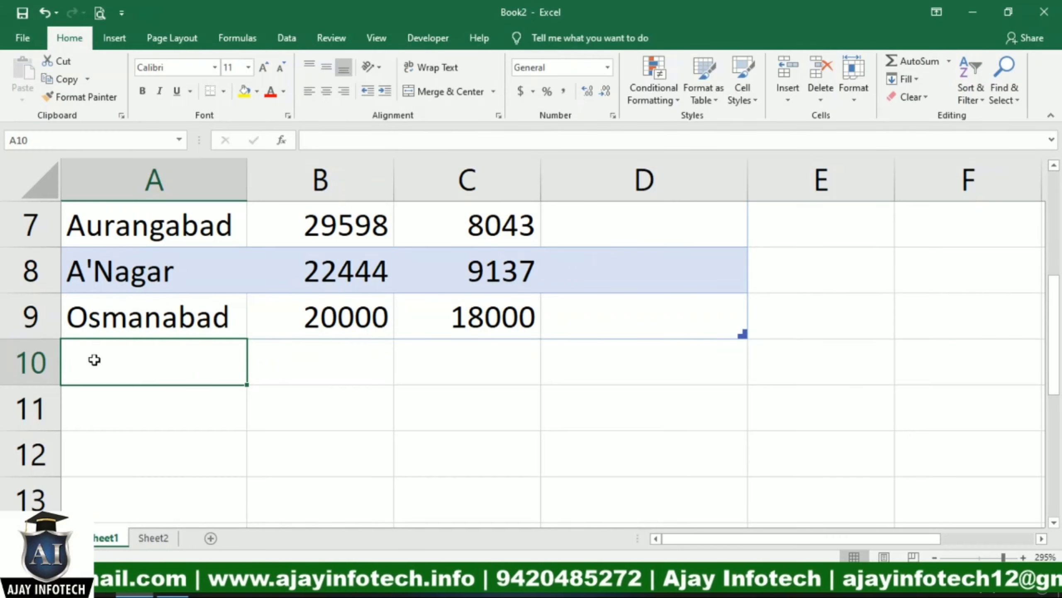
{"action": "type", "text": "Nanded"}
{"action": "key", "text": "Tab"}
{"action": "type", "text": "20000"}
{"action": "key", "text": "Tab"}
{"action": "type", "text": "15000"}
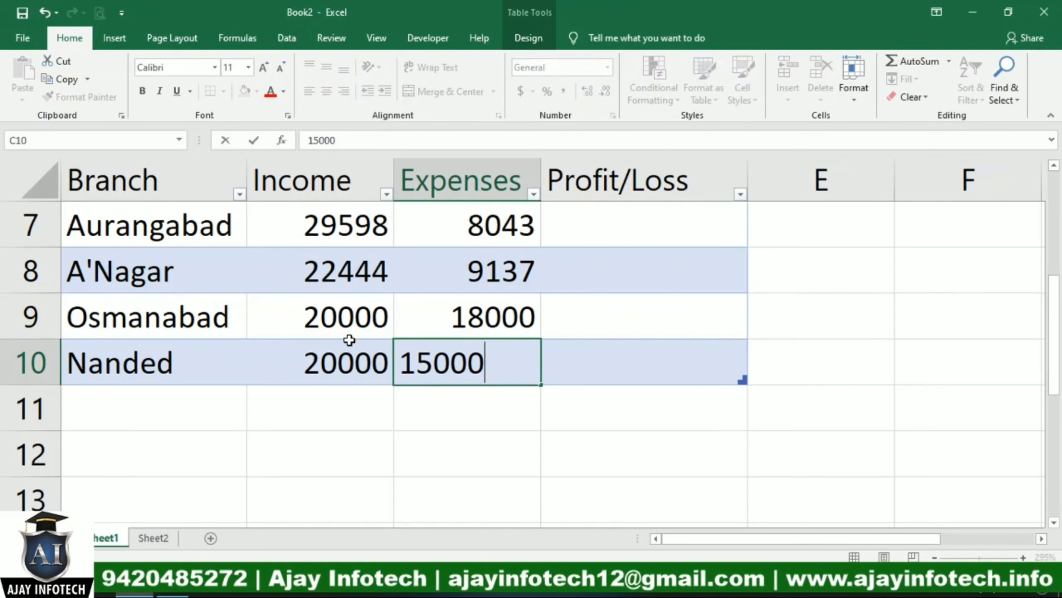
{"action": "key", "text": "Return"}
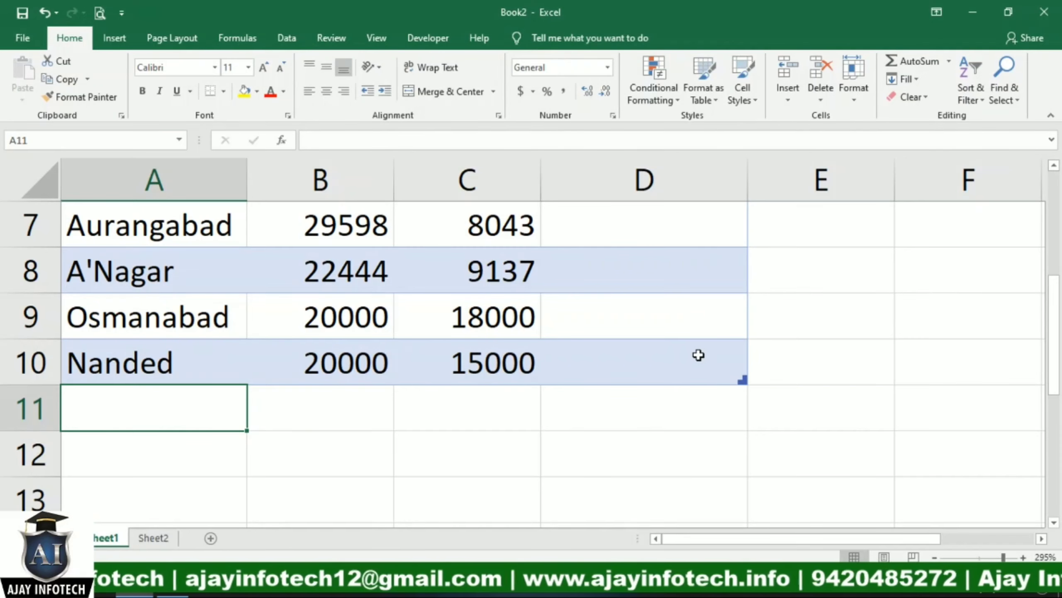
{"action": "scroll", "coordinate": [692, 344], "scroll_direction": "up", "scroll_amount": 2}
{"action": "left_click", "coordinate": [678, 267]}
{"action": "type", "text": "="}
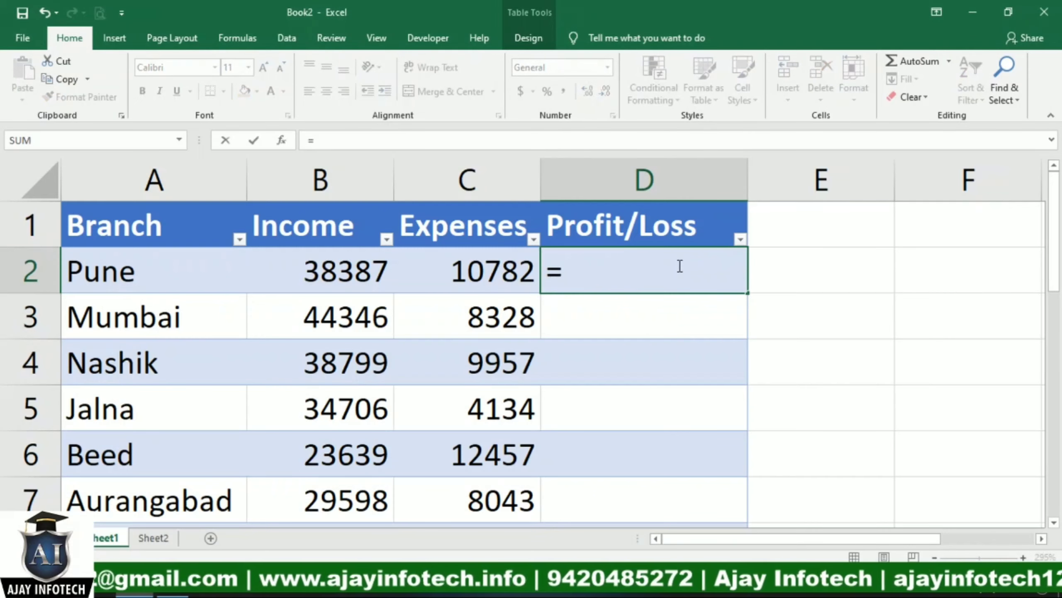
{"action": "key", "text": "Left"}
{"action": "key", "text": "Left"}
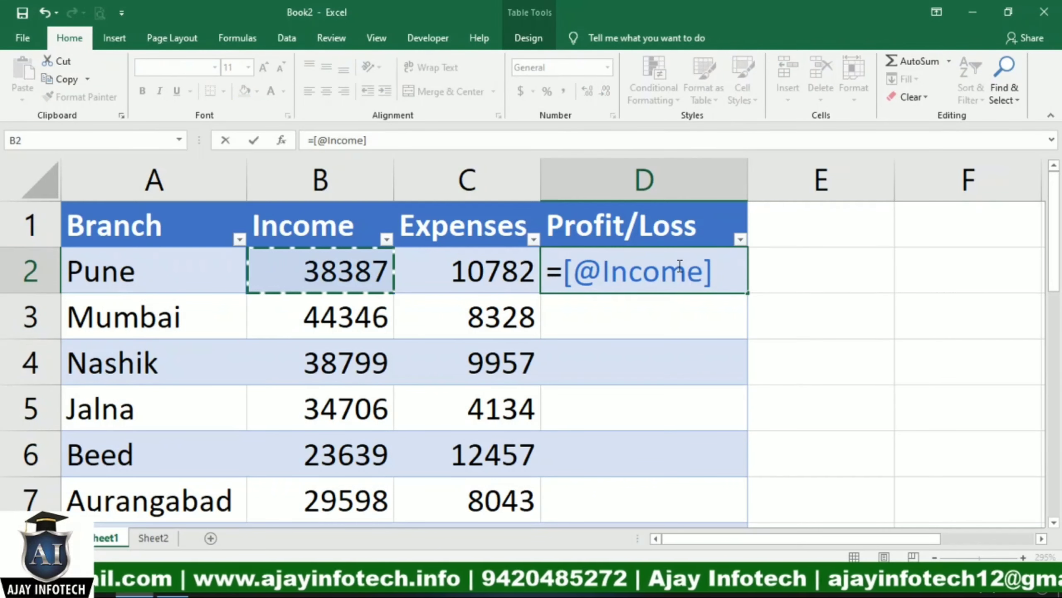
{"action": "type", "text": "-"}
{"action": "key", "text": "Left"}
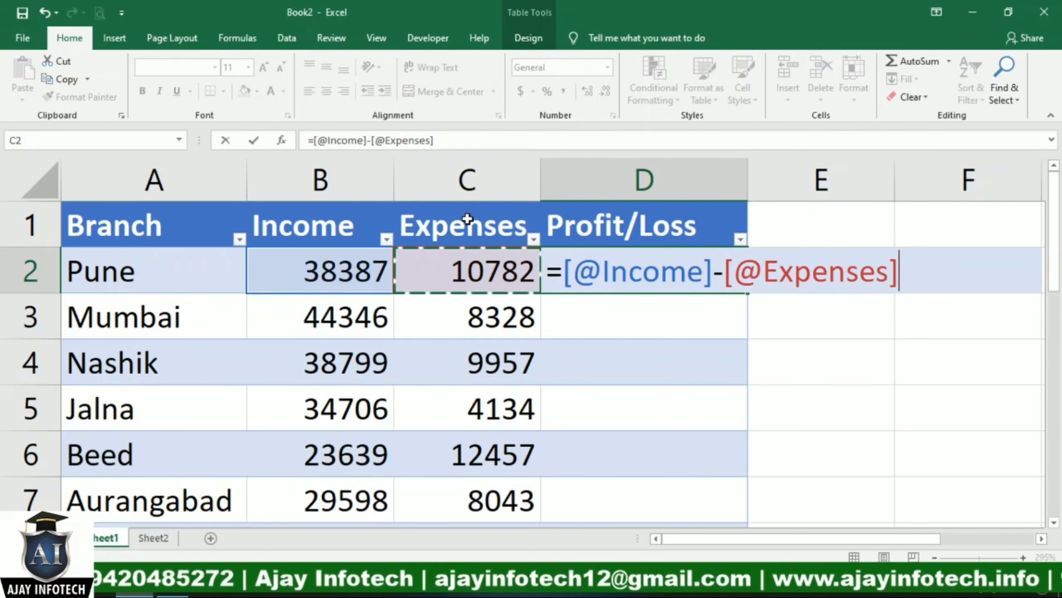
{"action": "key", "text": "Escape"}
{"action": "left_click", "coordinate": [659, 403]}
{"action": "type", "text": "="}
{"action": "key", "text": "Left"}
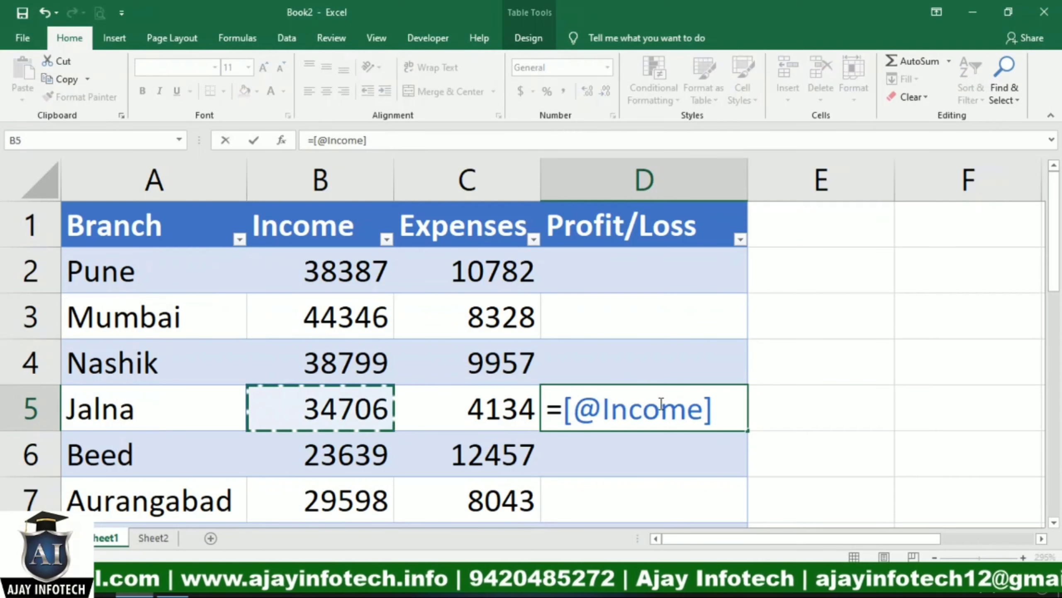
{"action": "type", "text": "-"}
{"action": "key", "text": "Left"}
{"action": "key", "text": "Return"}
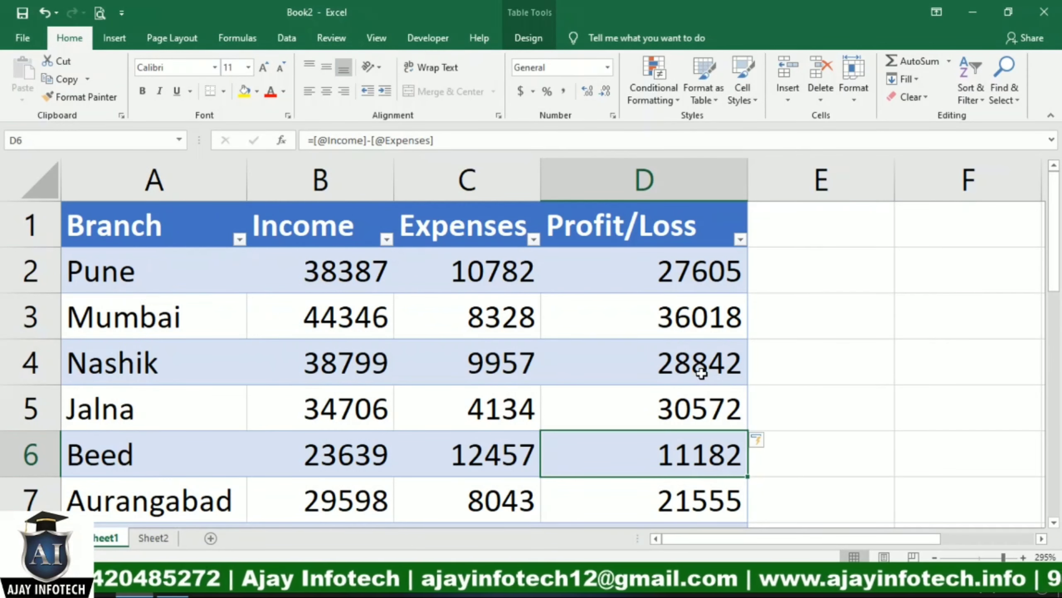
Step: Turn on the total row for the branch table
{"action": "left_click", "coordinate": [503, 330]}
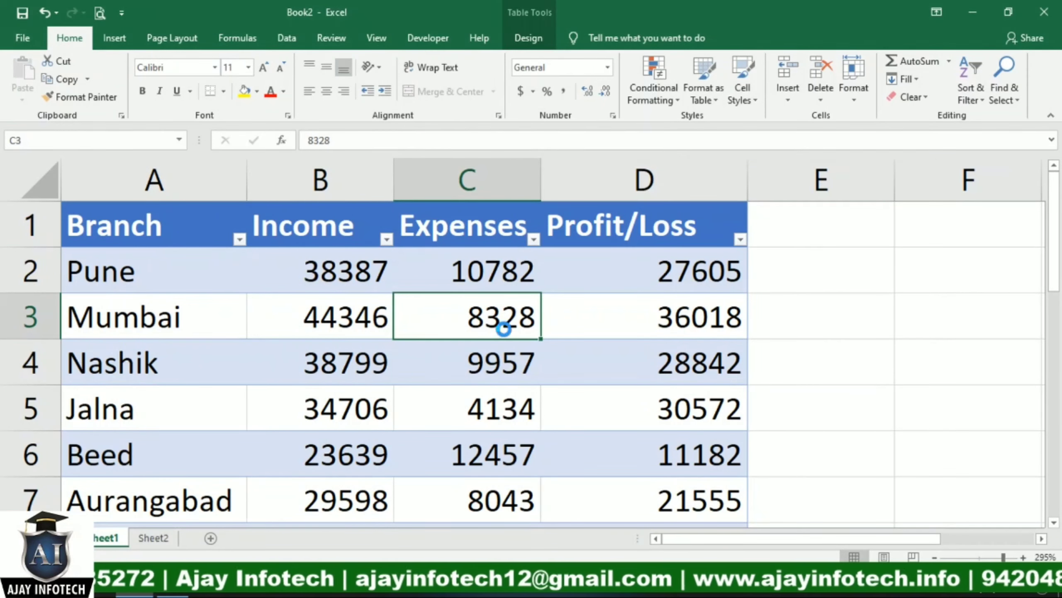
{"action": "scroll", "coordinate": [504, 330], "scroll_direction": "up", "scroll_amount": 2}
{"action": "scroll", "coordinate": [504, 330], "scroll_direction": "up", "scroll_amount": 1}
{"action": "left_click", "coordinate": [707, 284]}
{"action": "left_click", "coordinate": [528, 39]}
{"action": "left_click", "coordinate": [445, 80]}
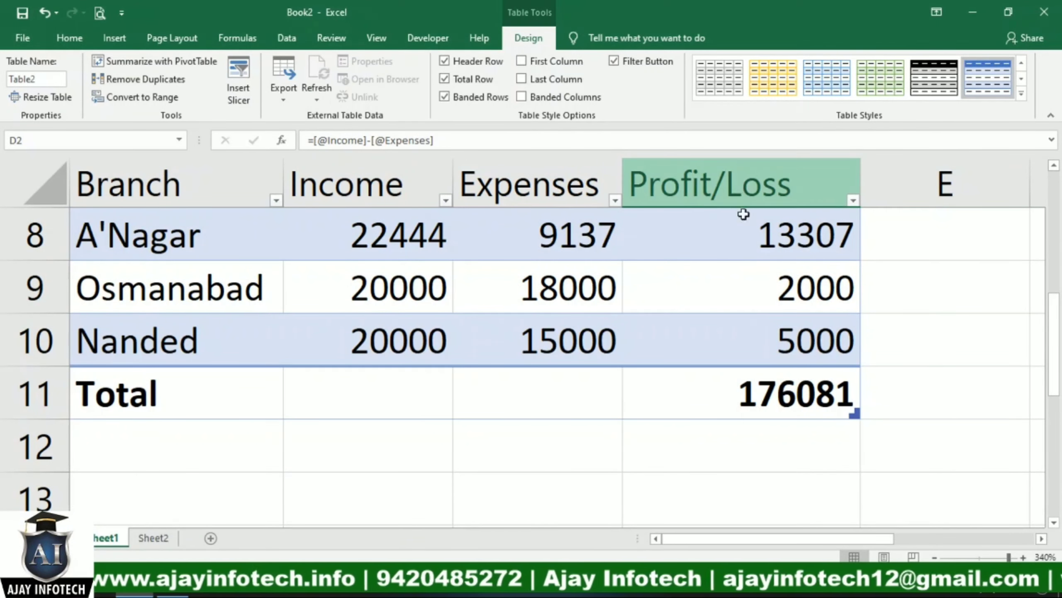
Step: Open the list of summary functions for the Expenses cell in the total row
{"action": "left_click", "coordinate": [562, 403]}
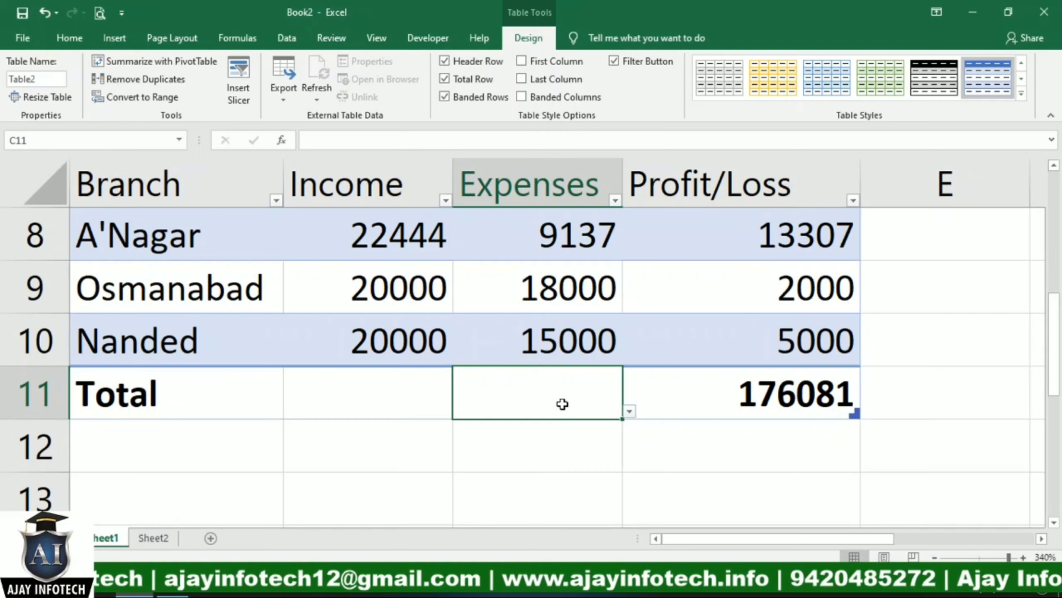
{"action": "left_click", "coordinate": [635, 418]}
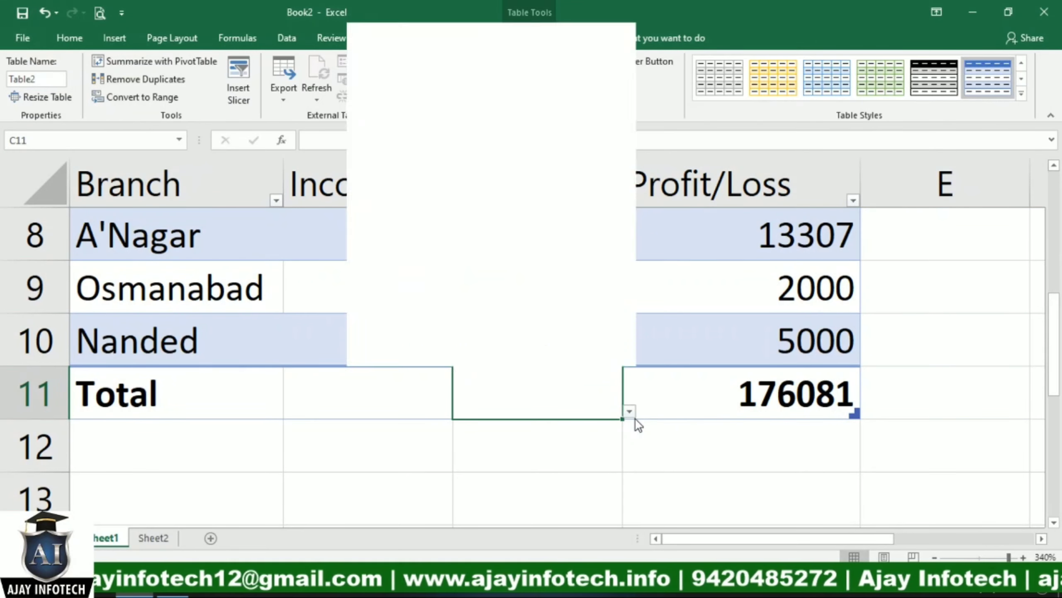